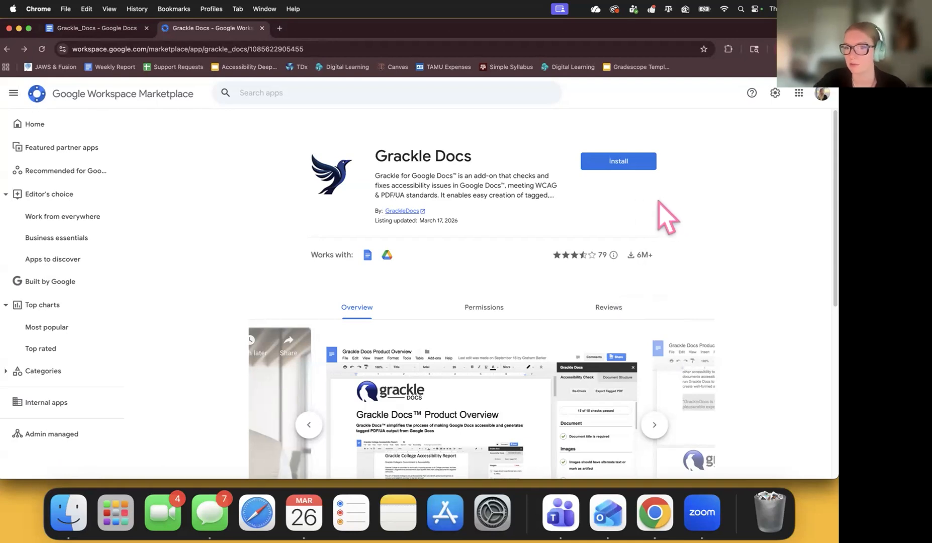
Install the Grackle Docs add-on from the Marketplace, granting it all requested Google account permissions, and close the installation notice
left_click(624, 166)
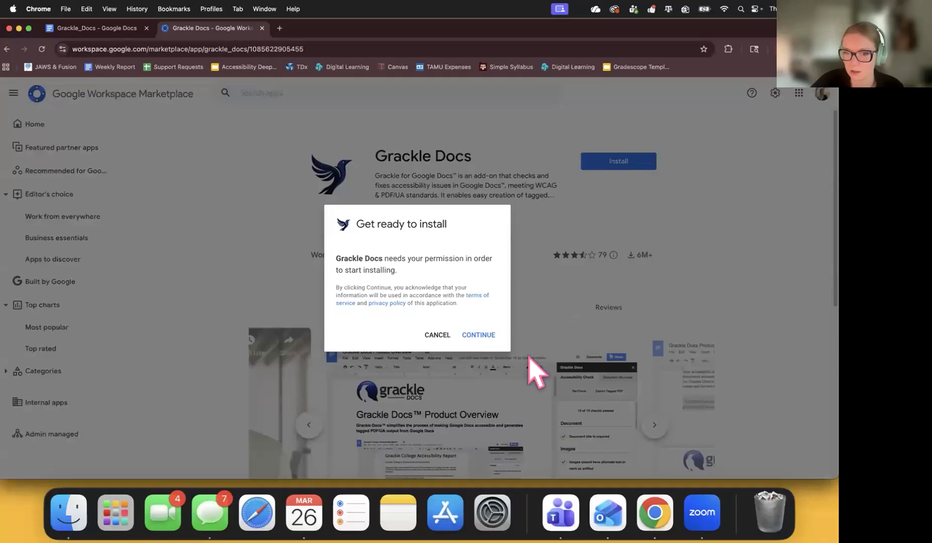
left_click(479, 336)
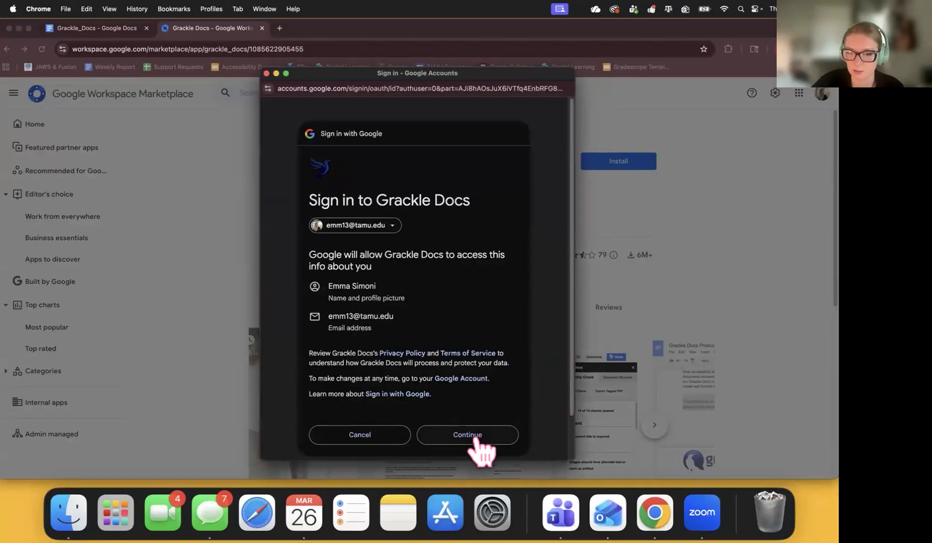
left_click(476, 435)
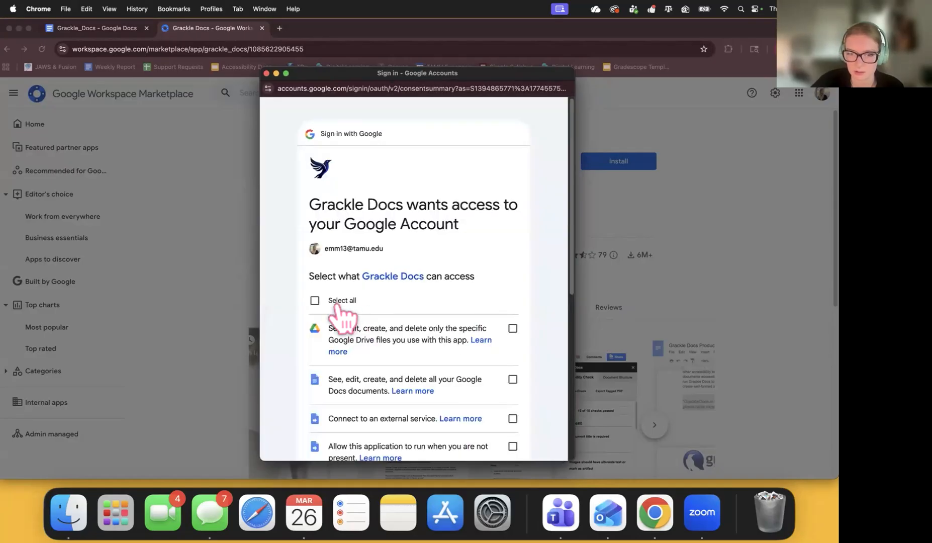
left_click(338, 302)
scroll(462, 293, "down", 10)
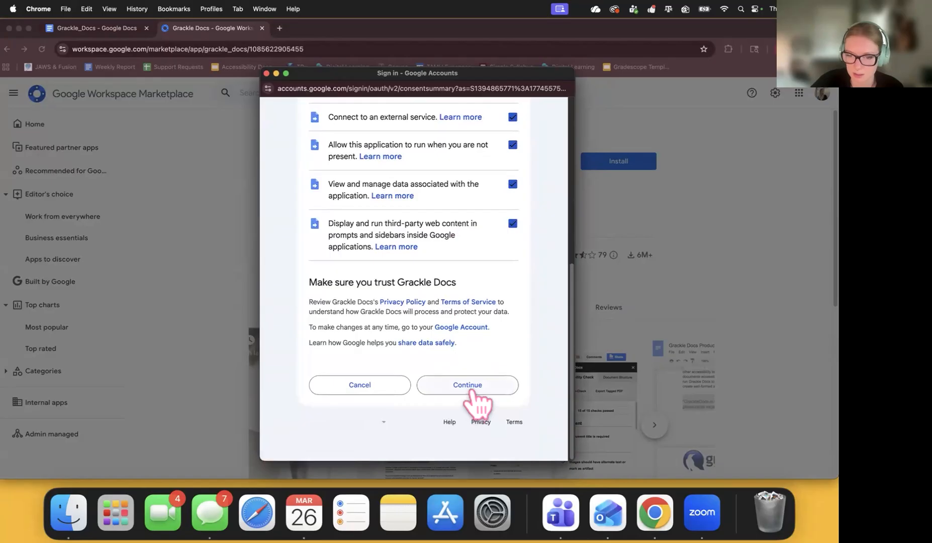
left_click(468, 392)
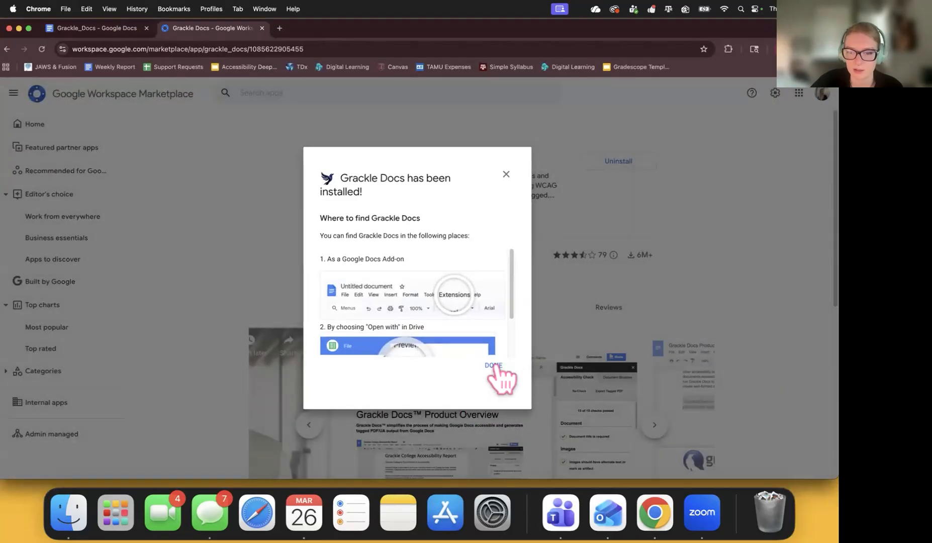
left_click(494, 366)
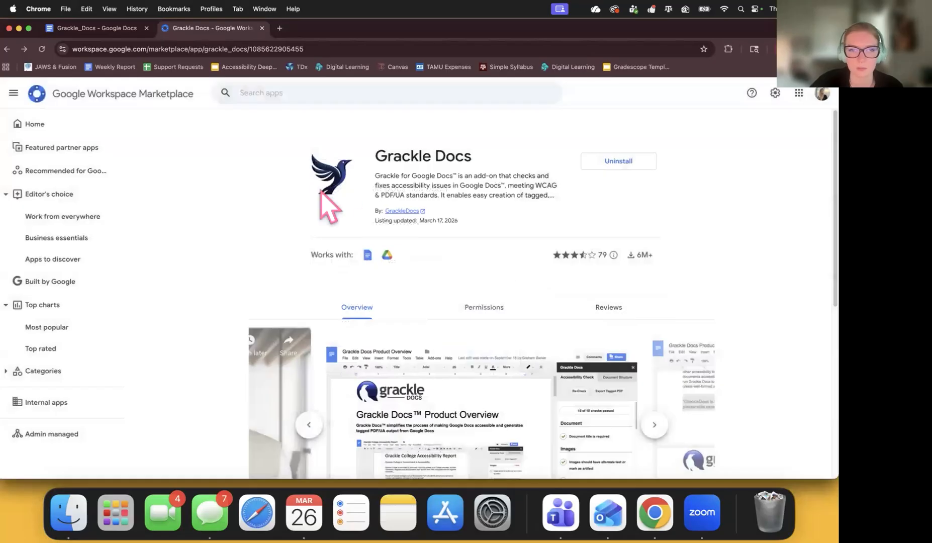
Launch Grackle Docs in the Grackle_Docs document and review the accessibility check results down to the Headings and Tables sections
left_click(103, 29)
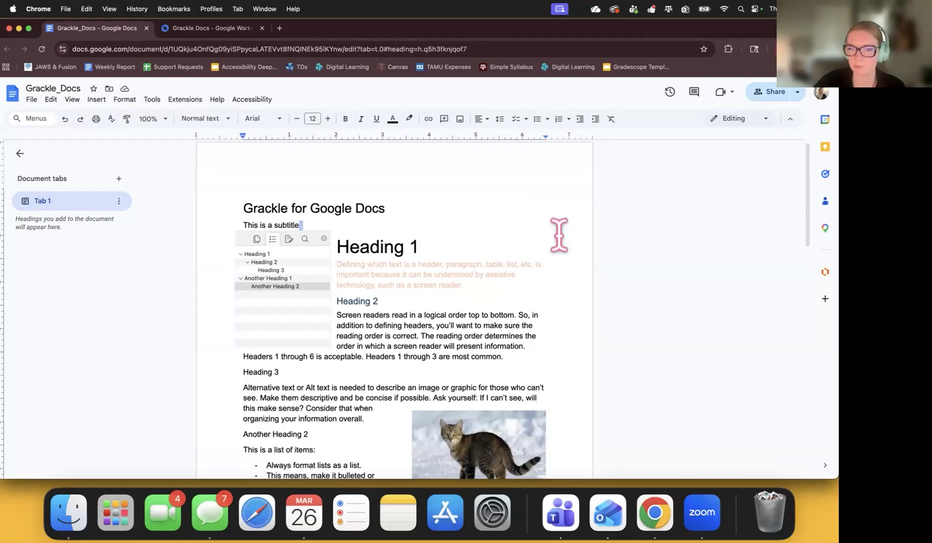
left_click(523, 204)
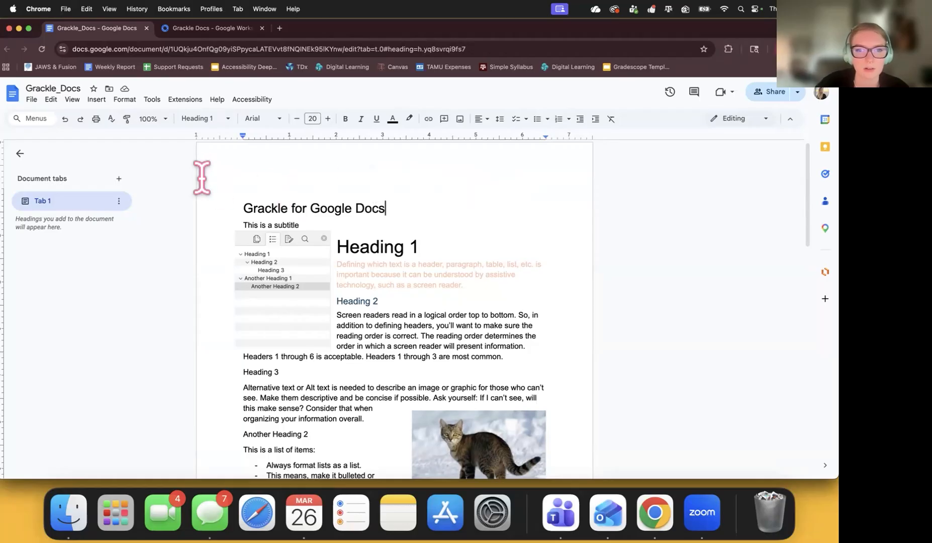
left_click(185, 99)
mouse_move(253, 160)
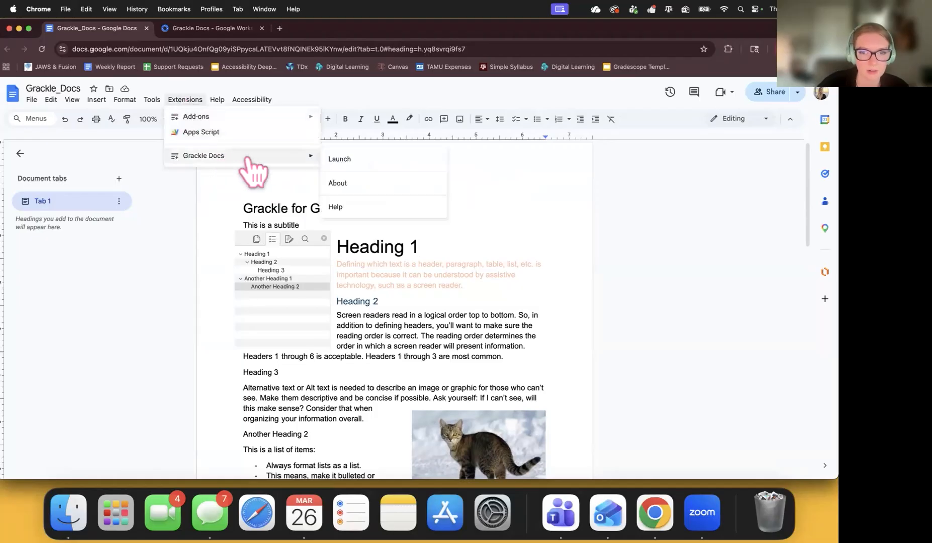
left_click(352, 159)
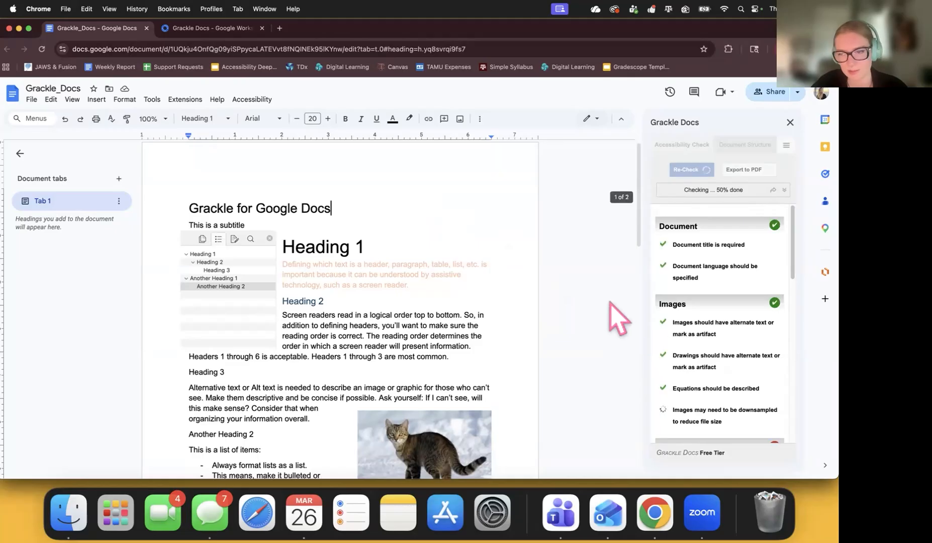
scroll(764, 287, "down", 2)
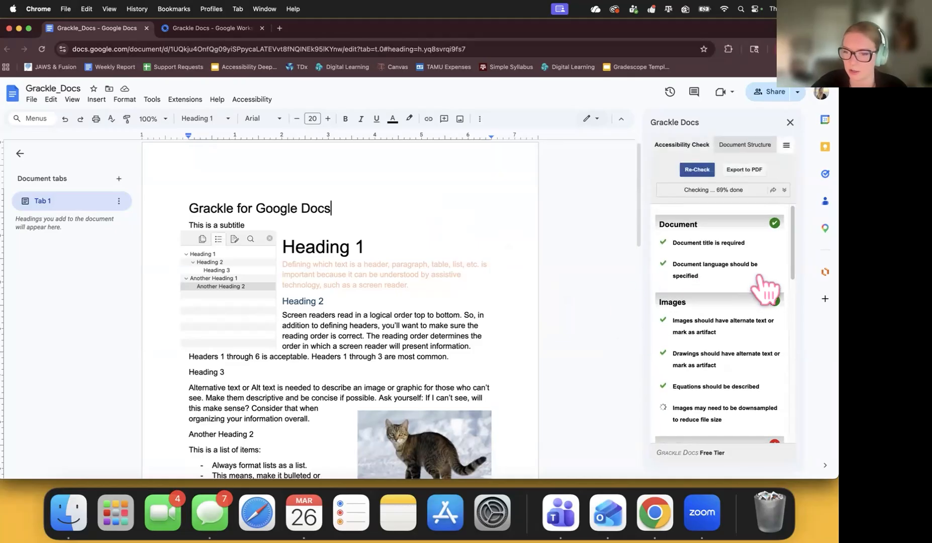
scroll(762, 290, "down", 6)
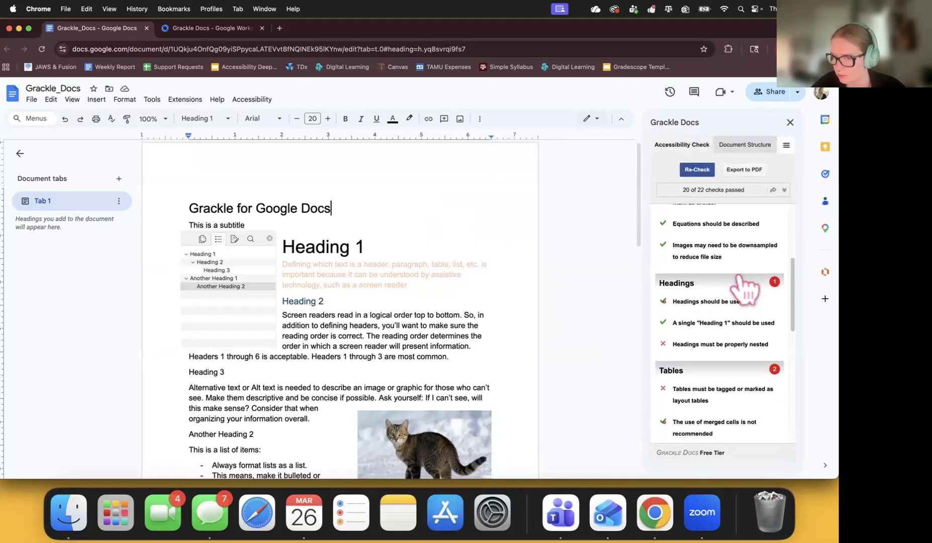
scroll(744, 289, "down", 4)
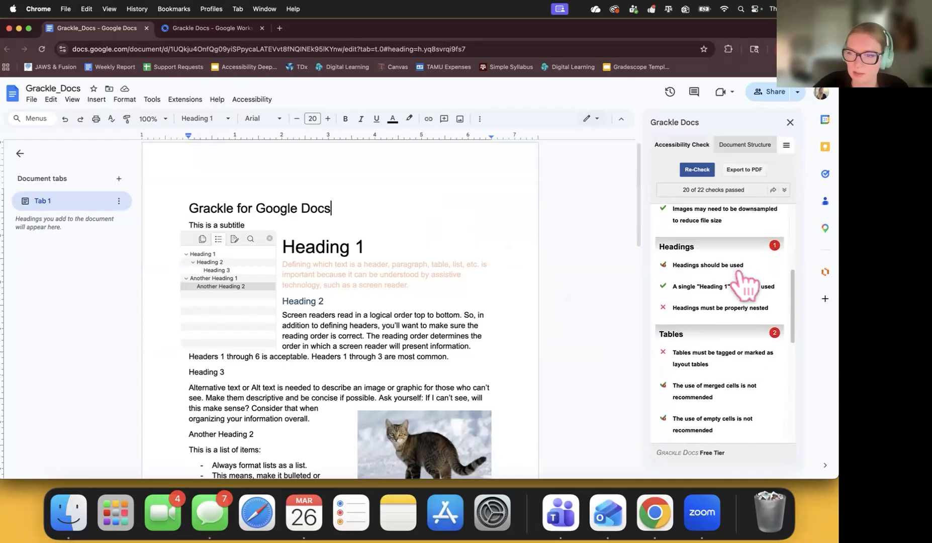
scroll(729, 279, "up", 2)
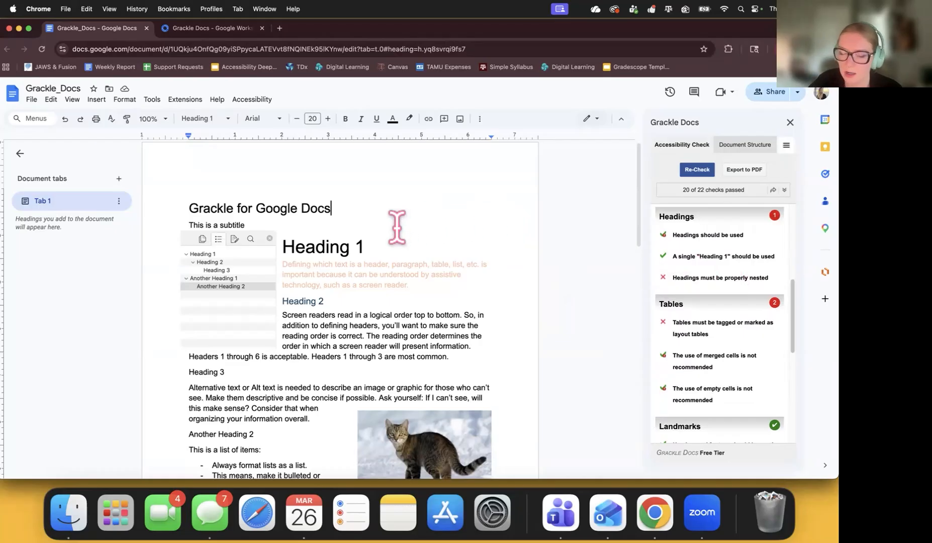
Apply the Title style to the "Grackle for Google Docs" line and set its font to Arial
triple_click(341, 208)
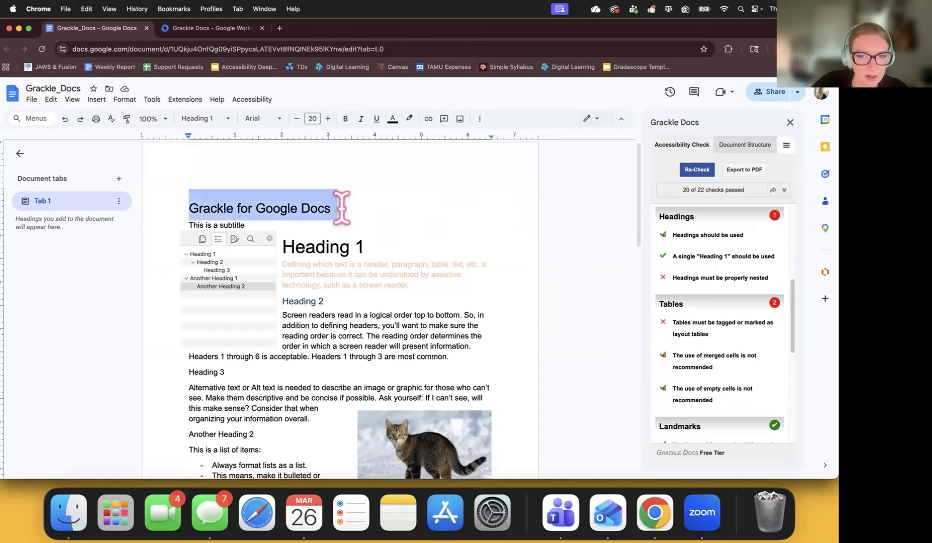
left_click(229, 123)
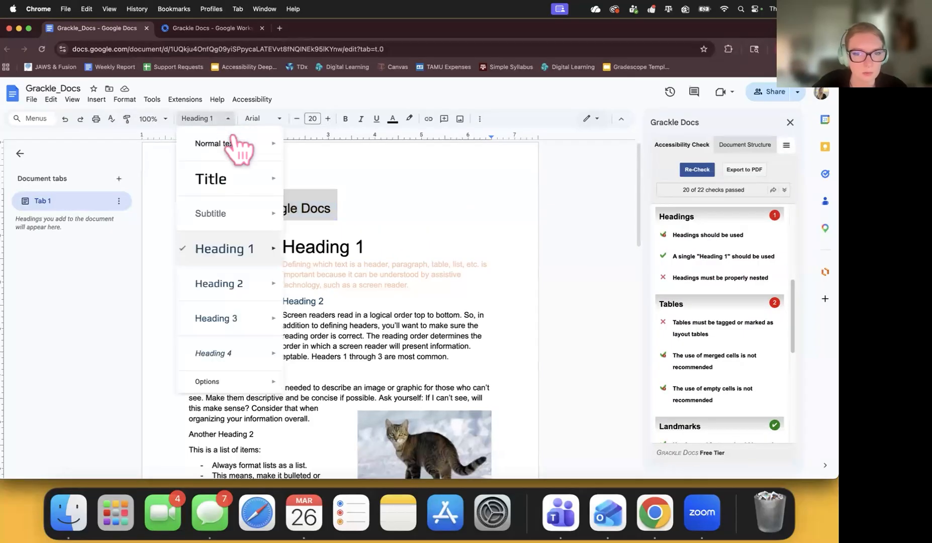
mouse_move(229, 182)
left_click(318, 176)
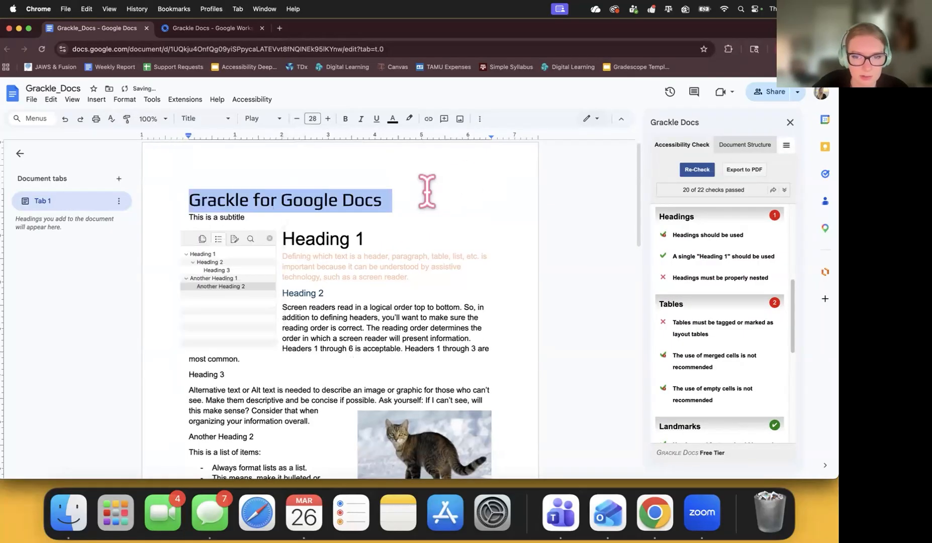
left_click(279, 123)
left_click(296, 177)
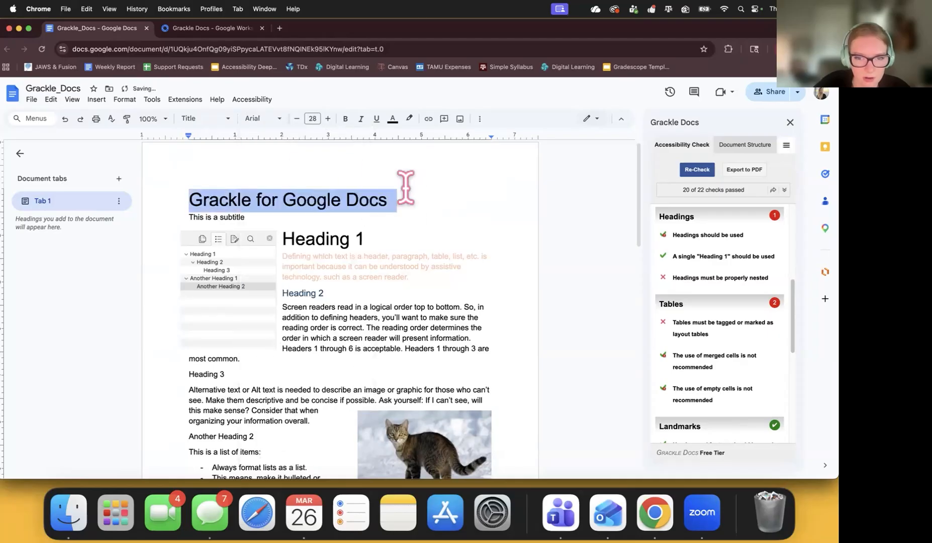
left_click(416, 196)
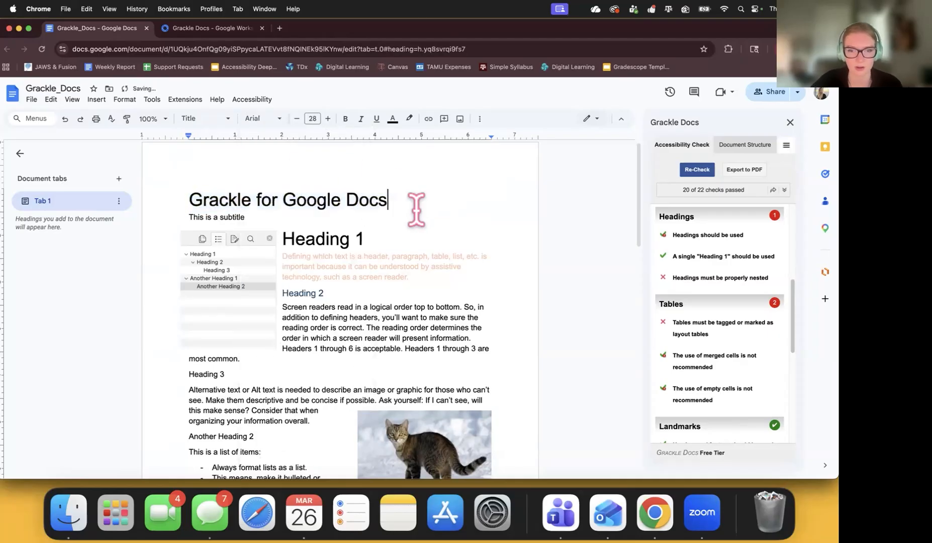
Apply the Subtitle style to the "This is a subtitle" line below the title
triple_click(261, 216)
left_click(230, 122)
mouse_move(241, 214)
left_click(322, 207)
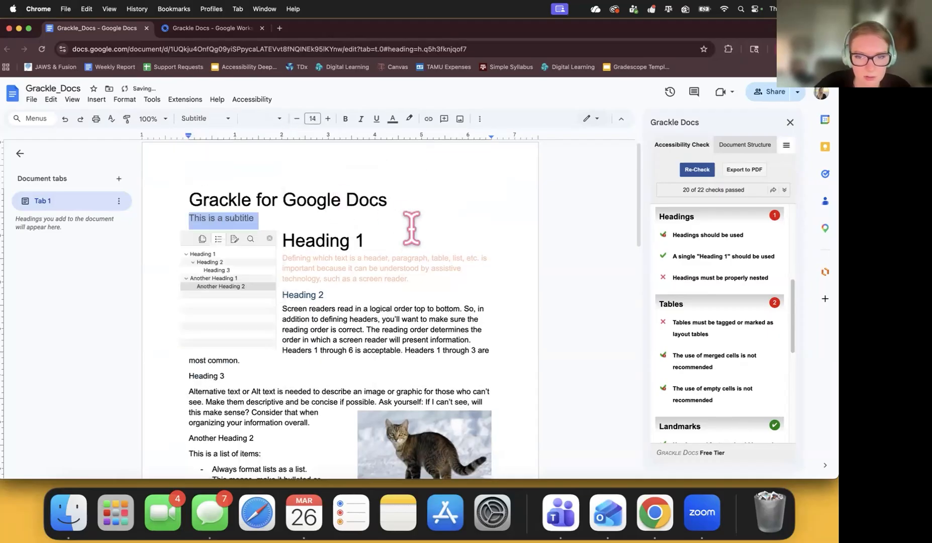
Apply the Heading 1 style to the "Heading 1" text beside the outline image
left_click(390, 237)
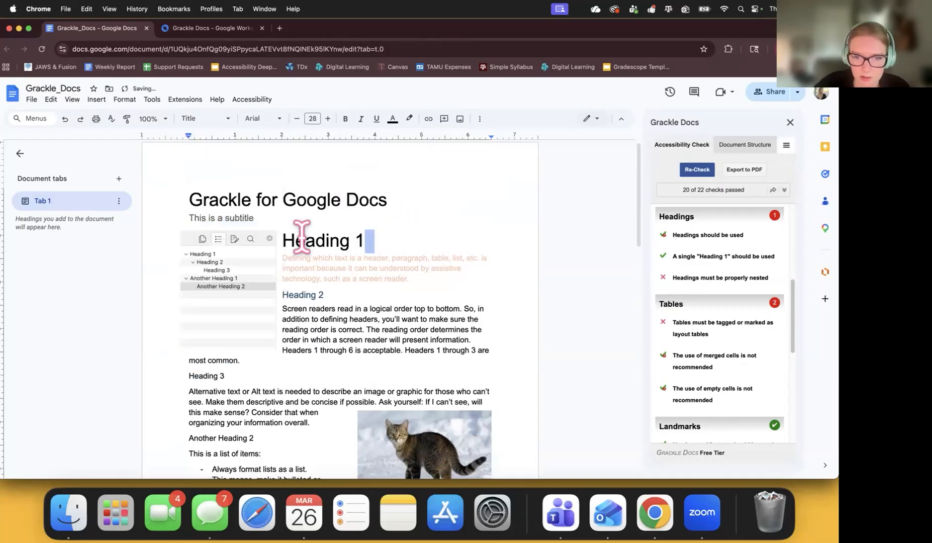
left_click_drag(281, 237, 370, 239)
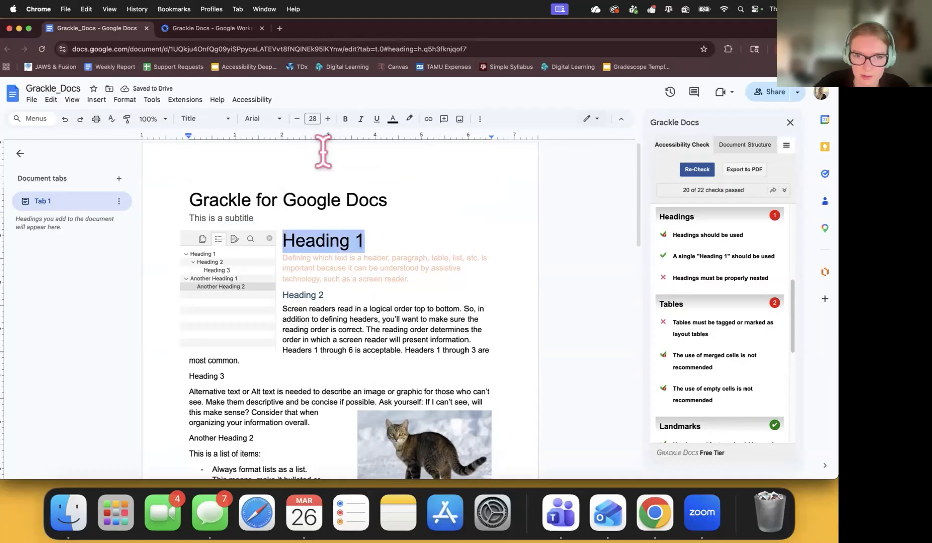
left_click(218, 122)
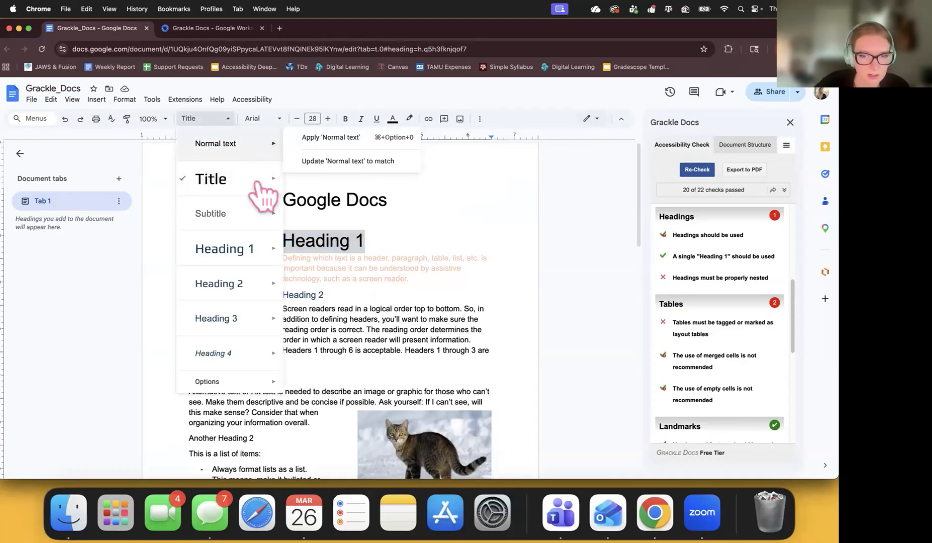
mouse_move(220, 247)
left_click(371, 242)
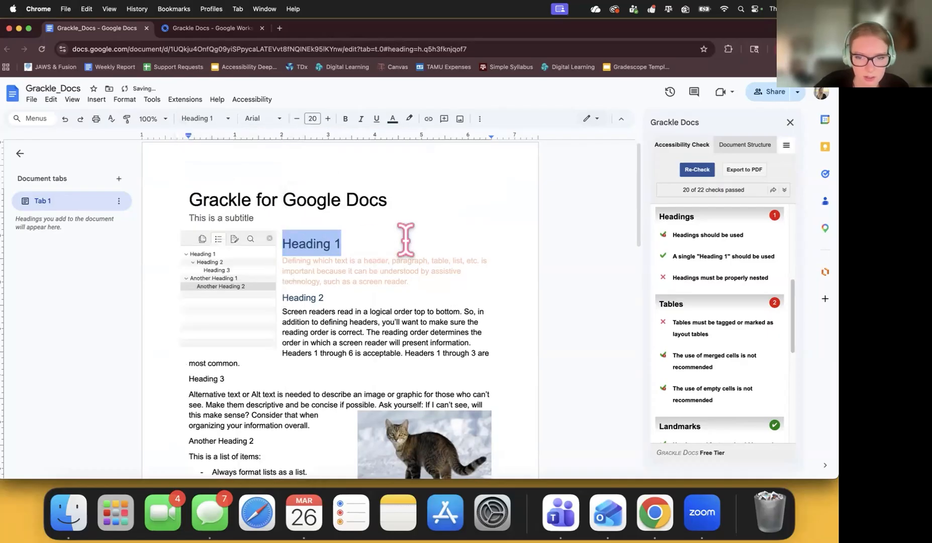
Apply the Heading 2 style to the "Heading 2" text above the paragraph on screen reader order
left_click(324, 291)
left_click(281, 291, "shift")
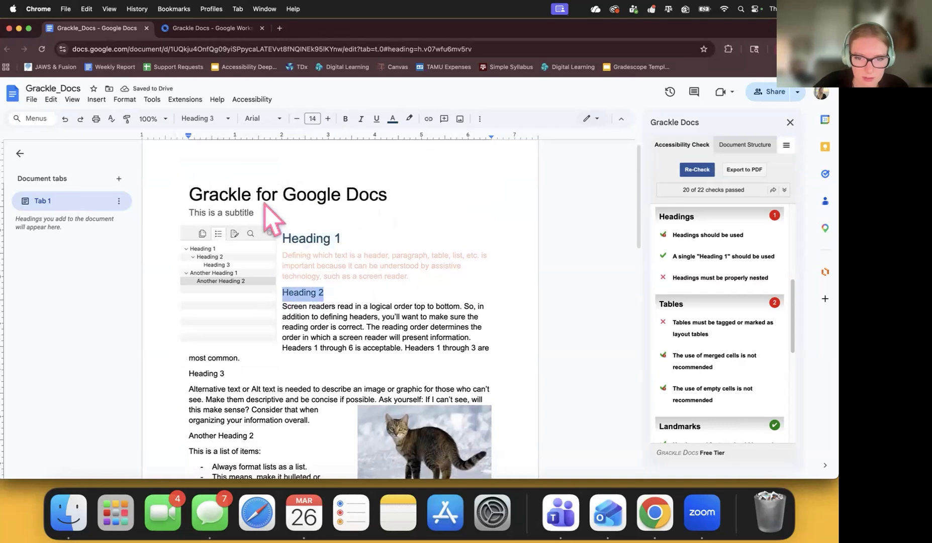
left_click(222, 119)
mouse_move(224, 288)
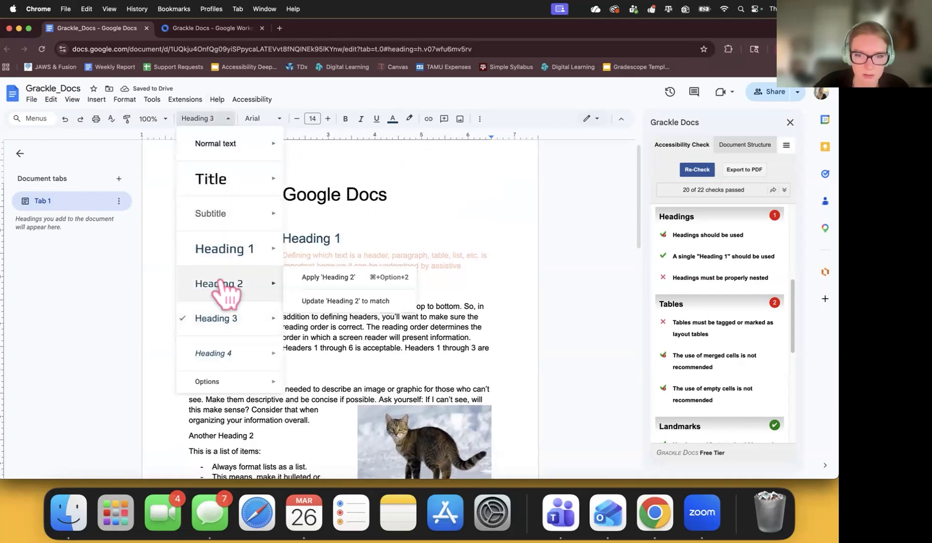
left_click(316, 275)
Apply the Heading 3 style to the "Heading 3" line above the alternative text paragraph
scroll(319, 257, "down", 3)
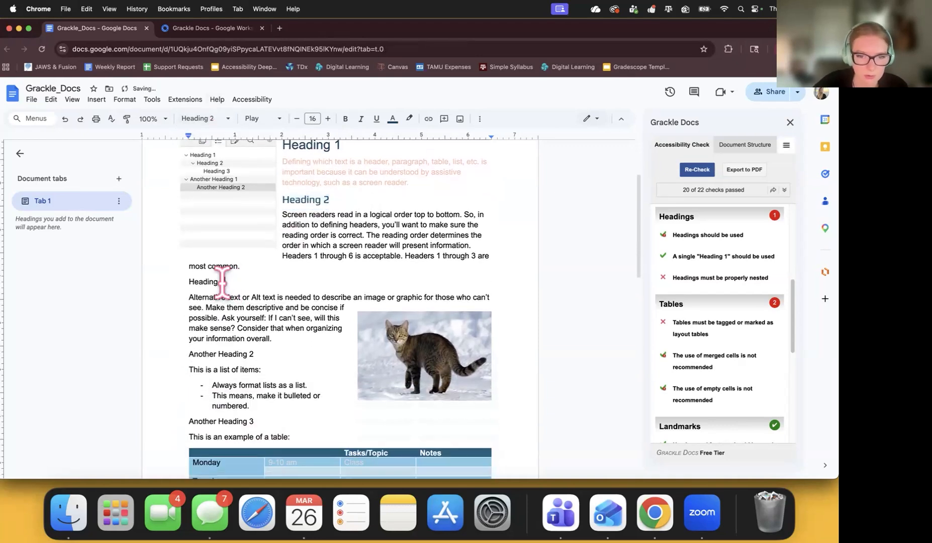
left_click_drag(224, 282, 185, 279)
left_click(222, 119)
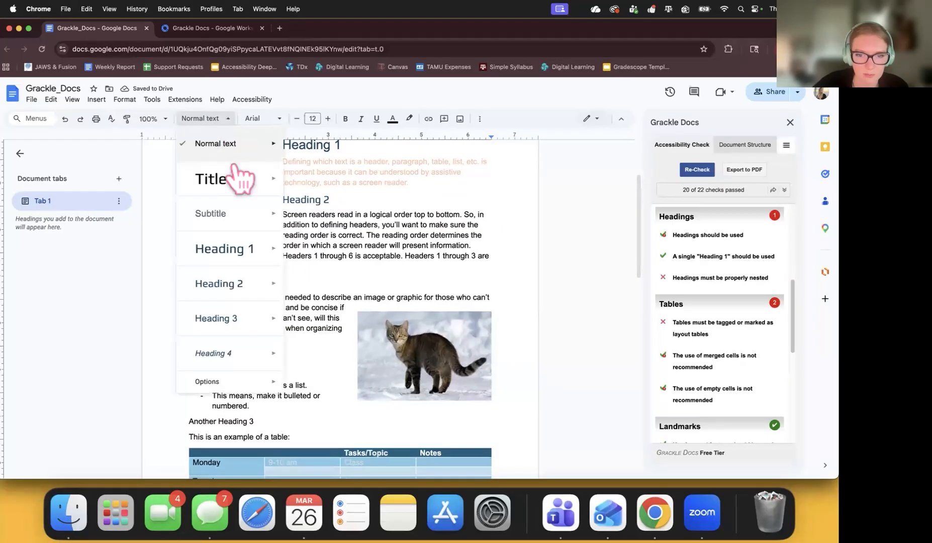
left_click(240, 318)
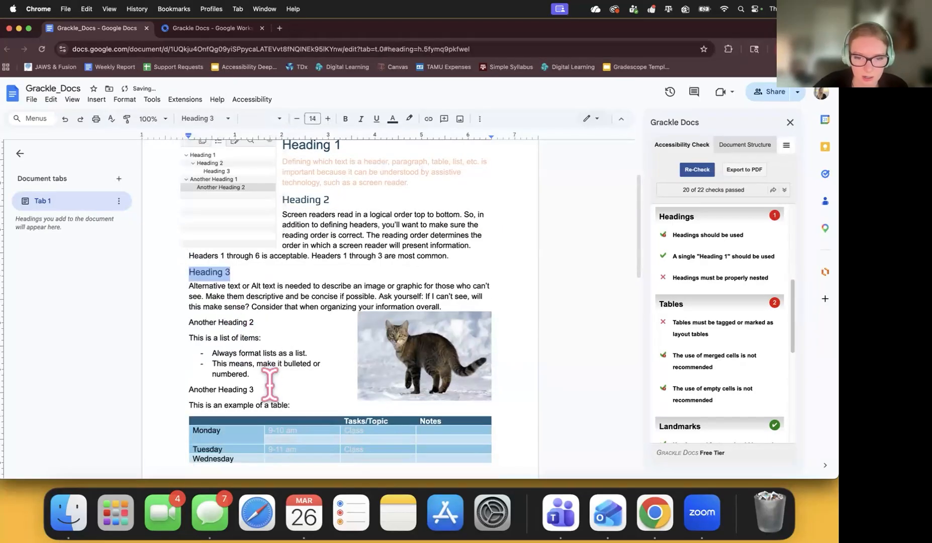
Apply the Heading 2 style to the "Another Heading 2" line above the list of items
left_click_drag(254, 323, 194, 322)
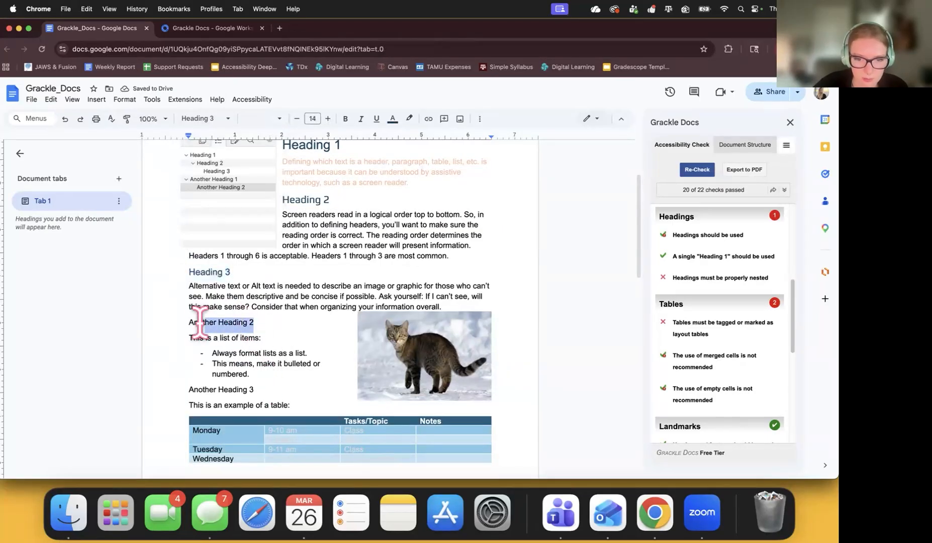
triple_click(200, 325)
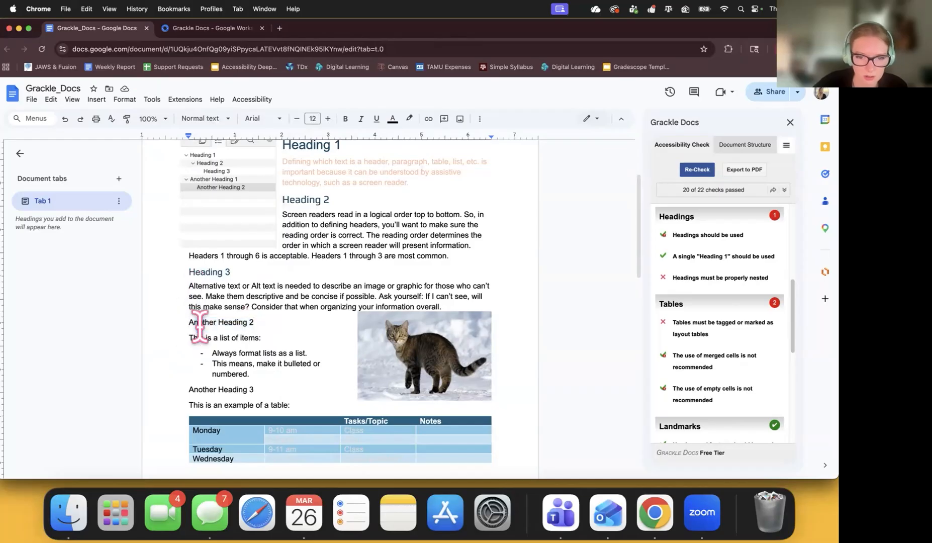
left_click(204, 118)
left_click(245, 290)
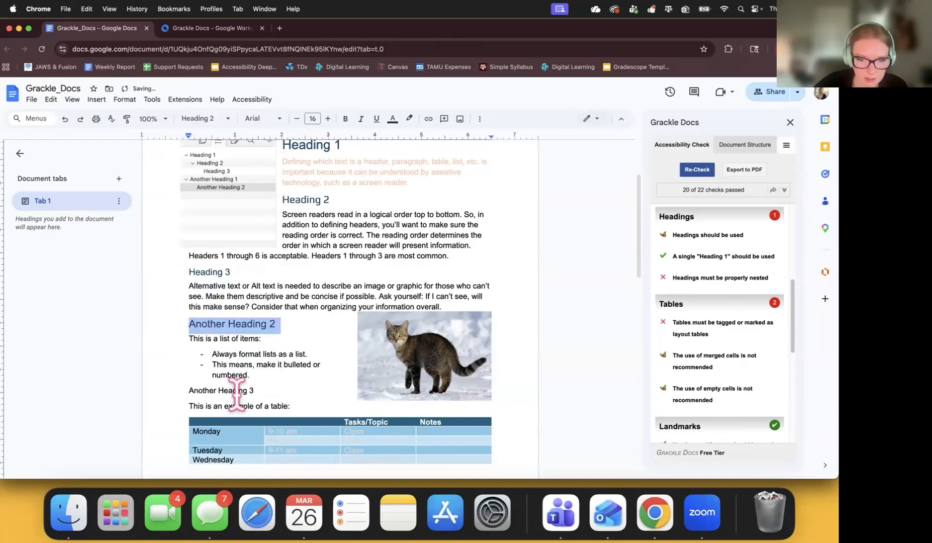
Apply the Heading 3 style to the "Another Heading 3" line above the example table
triple_click(229, 390)
left_click(216, 120)
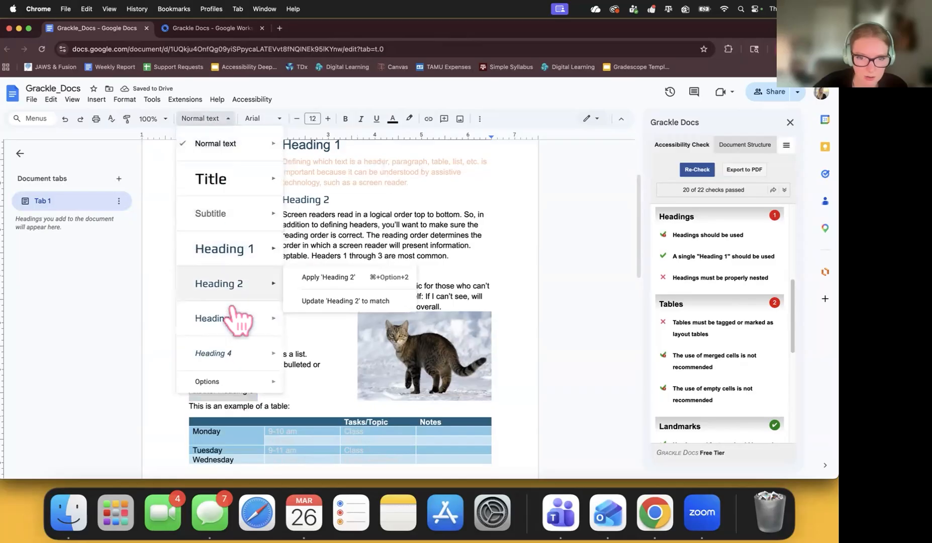
left_click(232, 323)
scroll(324, 302, "down", 2)
left_click(322, 261)
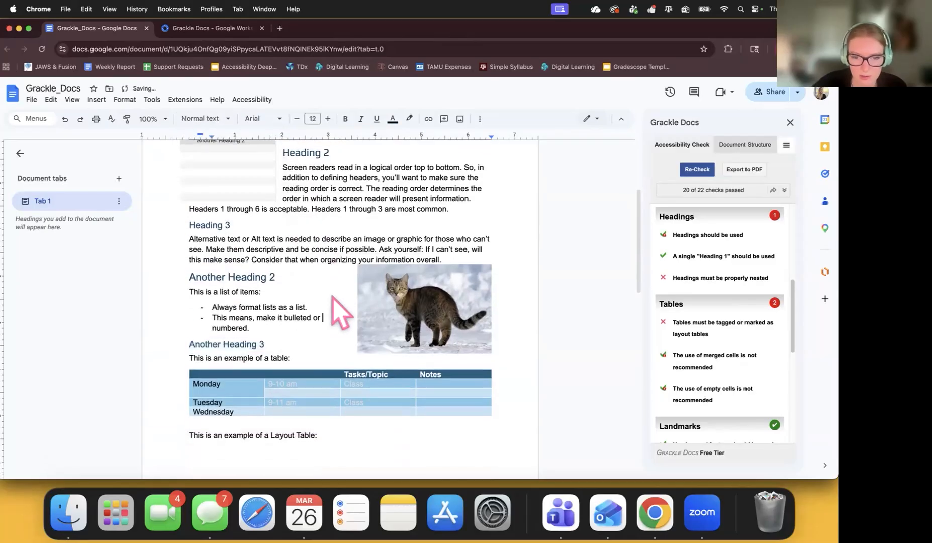
scroll(327, 297, "down", 4)
scroll(374, 277, "down", 1)
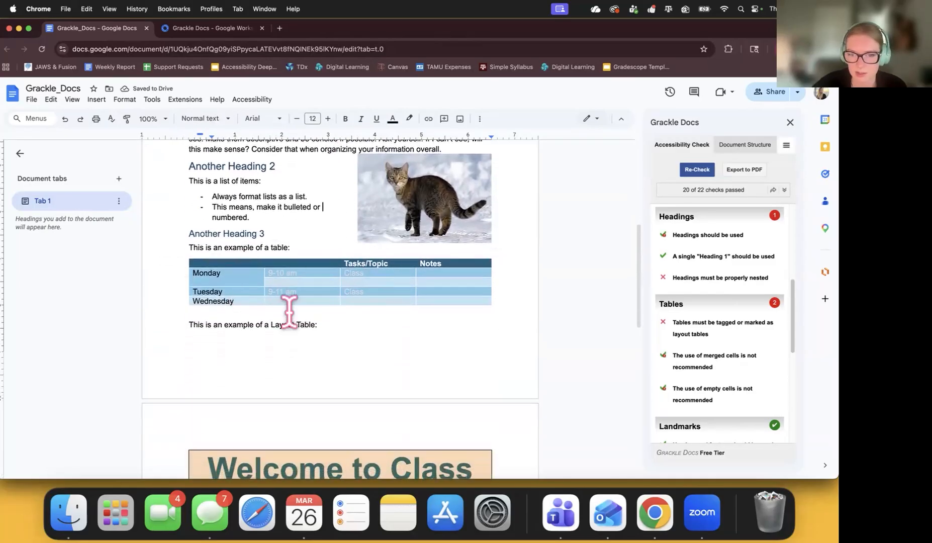
Apply the Heading 4 style to the "Welcome to Class" title in the layout table
scroll(408, 333, "down", 2)
scroll(421, 317, "down", 5)
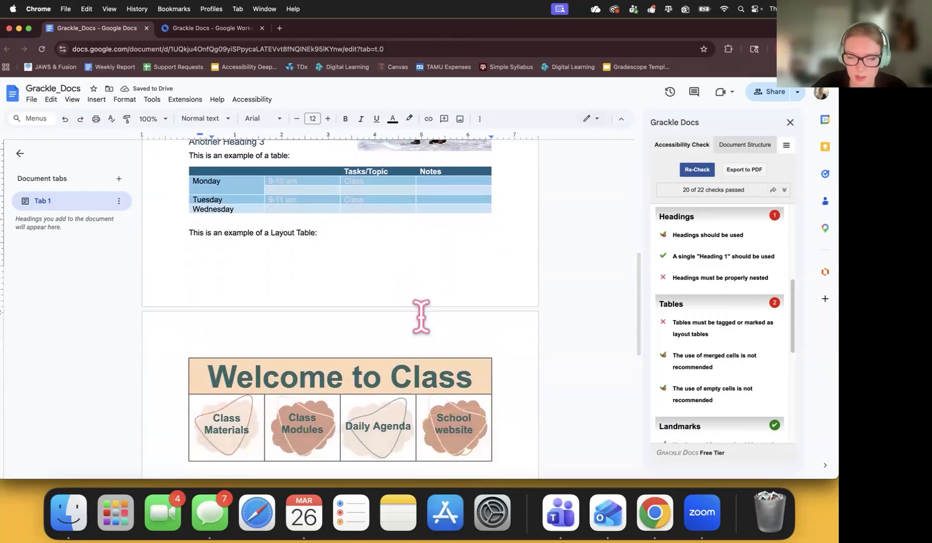
scroll(443, 258, "down", 1)
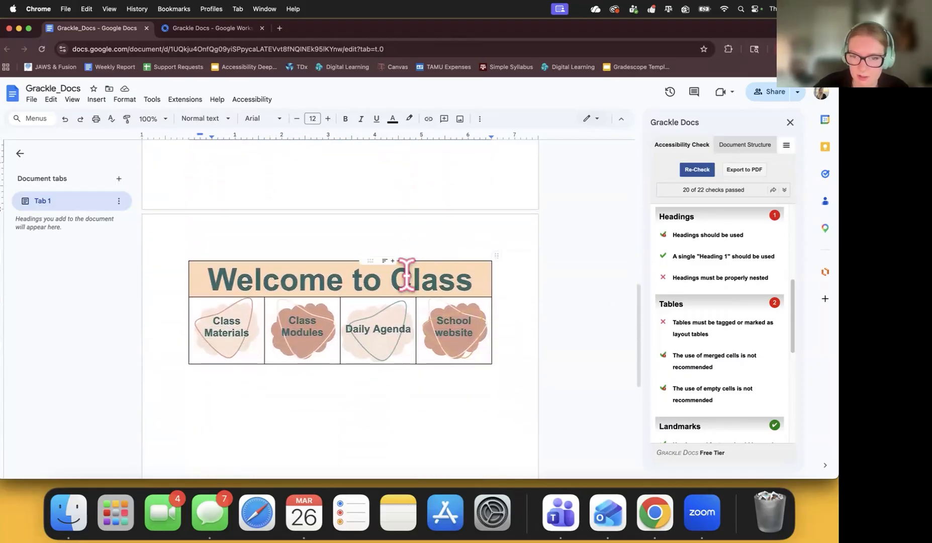
triple_click(296, 284)
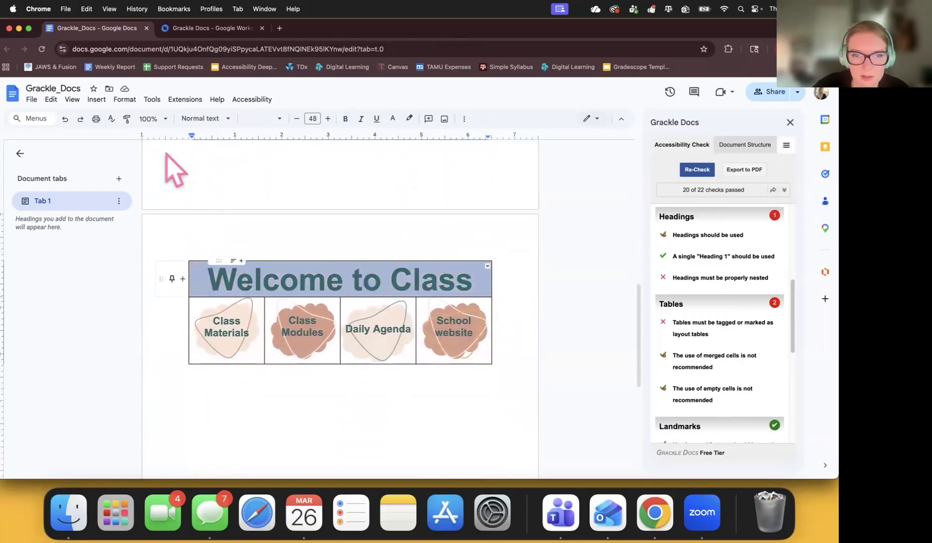
left_click(228, 119)
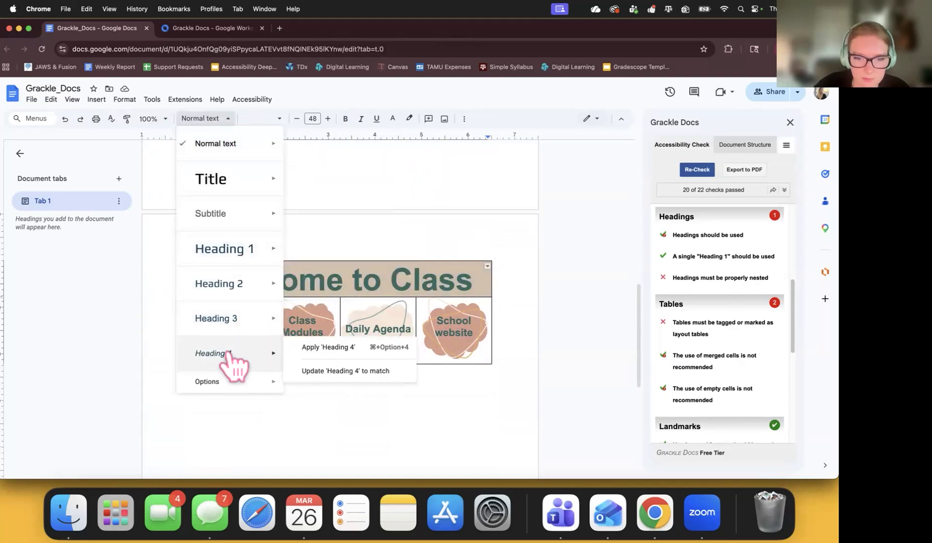
left_click(212, 354)
Apply the Heading 5 style to the "Class Materials" and "Class Modules" cells of the layout table
triple_click(244, 324)
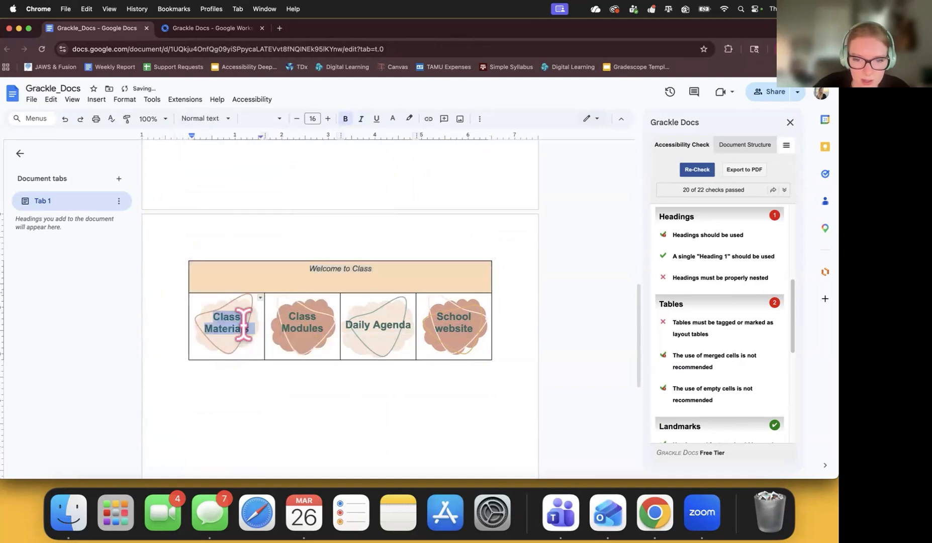
left_click(227, 120)
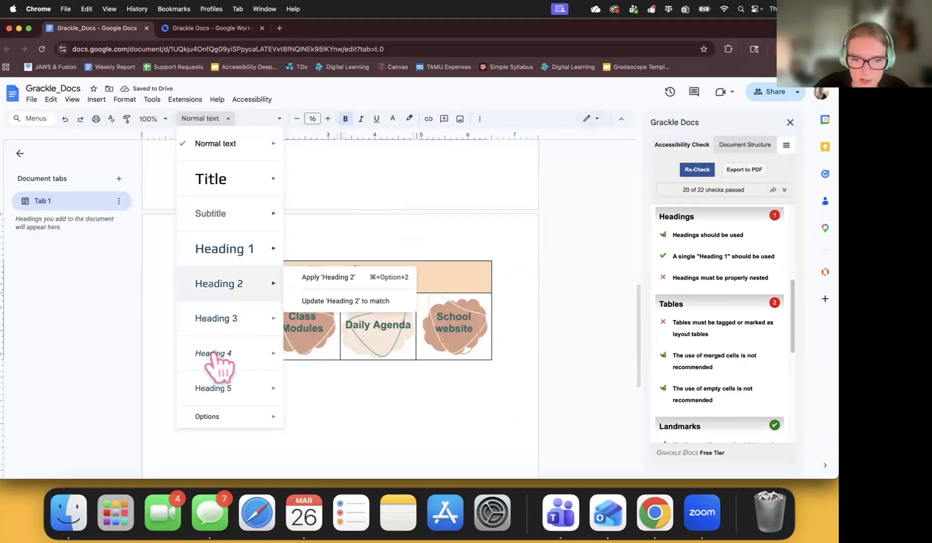
left_click(218, 391)
triple_click(307, 320)
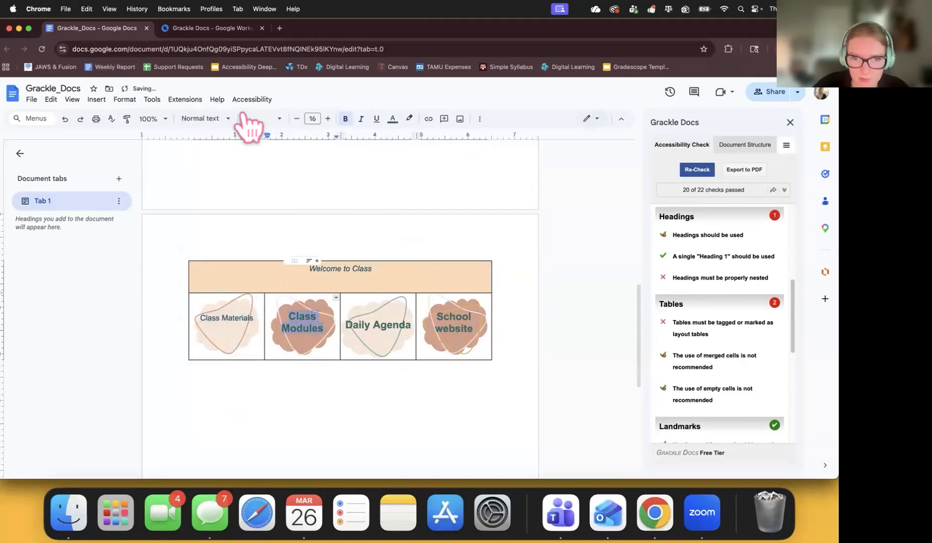
left_click(221, 119)
left_click(237, 389)
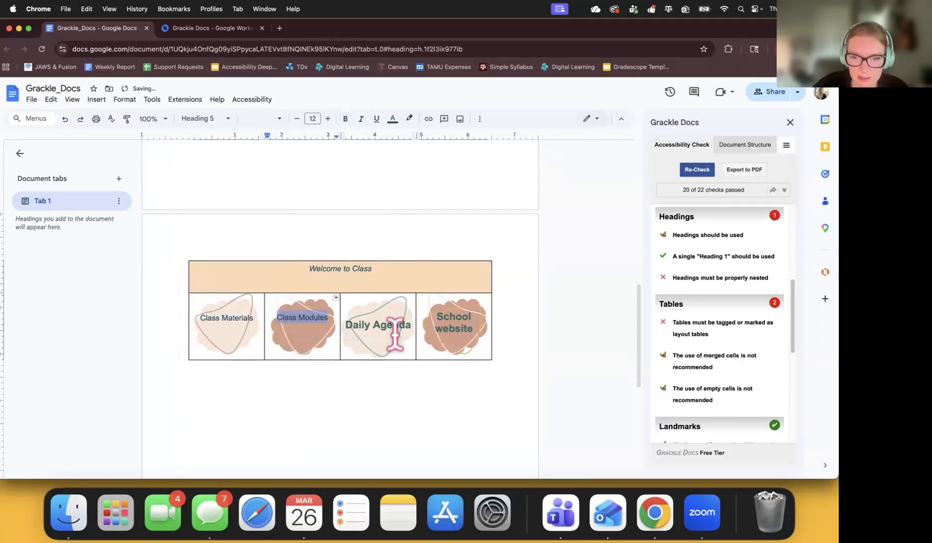
Apply the Heading 5 style to the "Daily Agenda" and "School website" cells of the layout table
triple_click(395, 333)
left_click(217, 119)
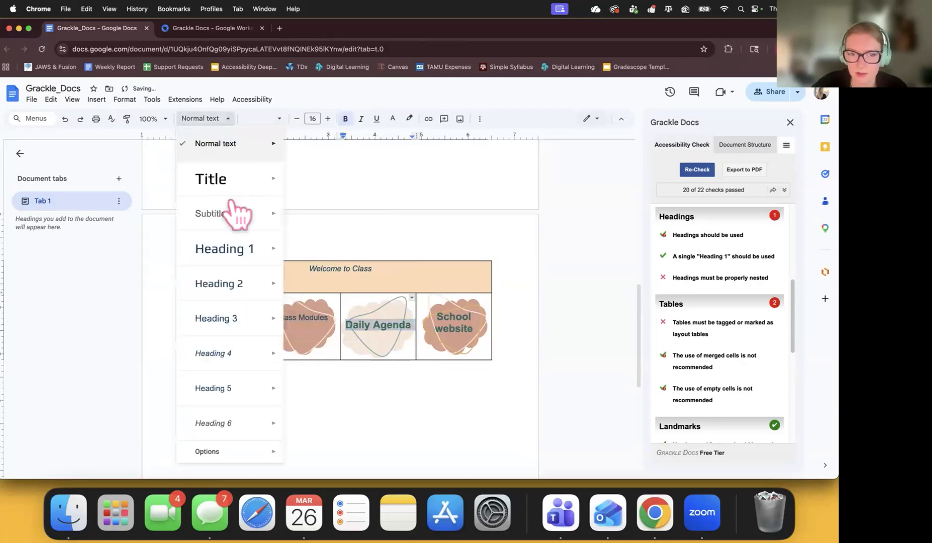
left_click(256, 388)
triple_click(445, 332)
left_click(214, 119)
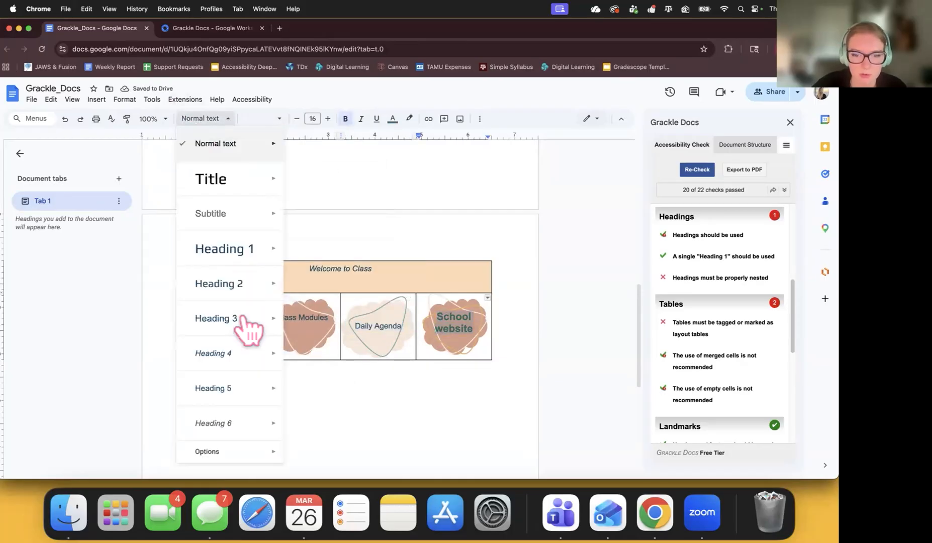
left_click(226, 388)
left_click(377, 411)
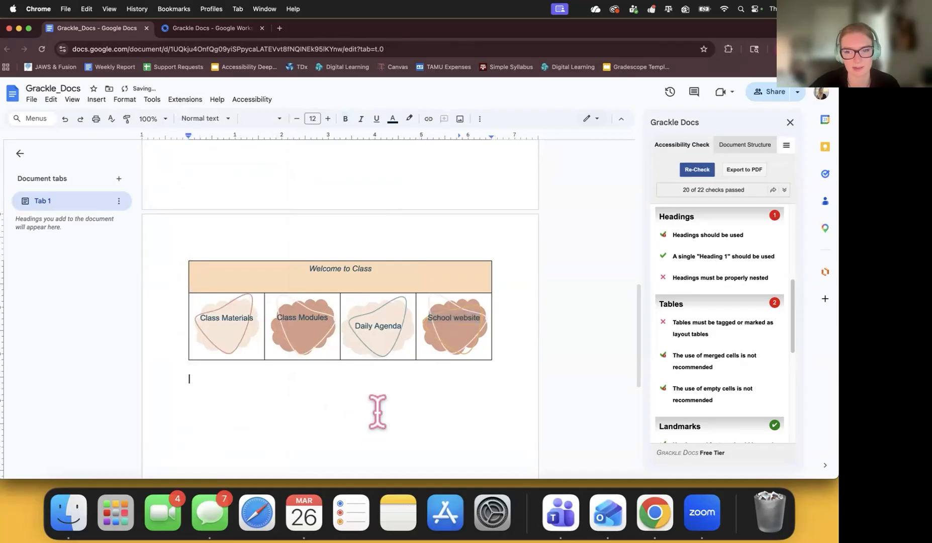
Rerun the accessibility check on the document and look over its tables, down to the "Welcome to Class" layout table
scroll(523, 321, "up", 4)
scroll(502, 316, "up", 10)
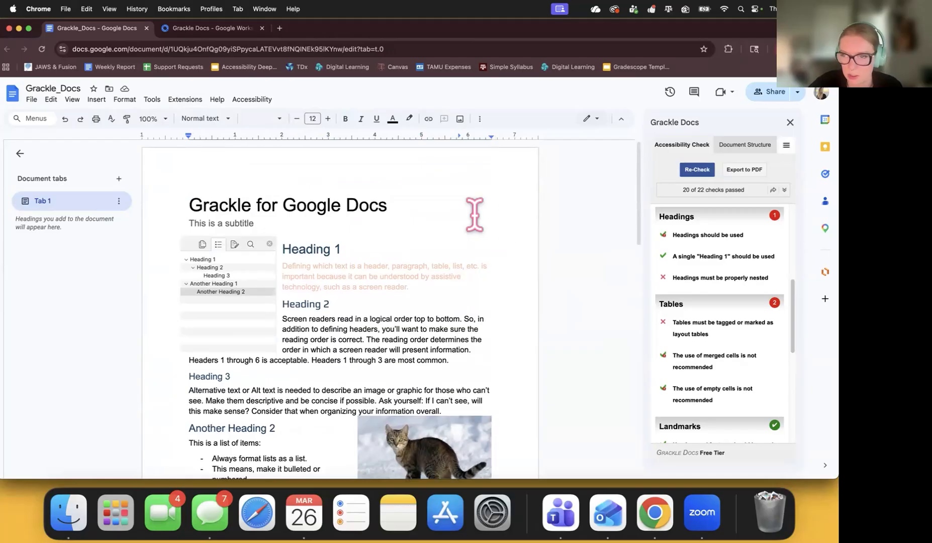
left_click(691, 169)
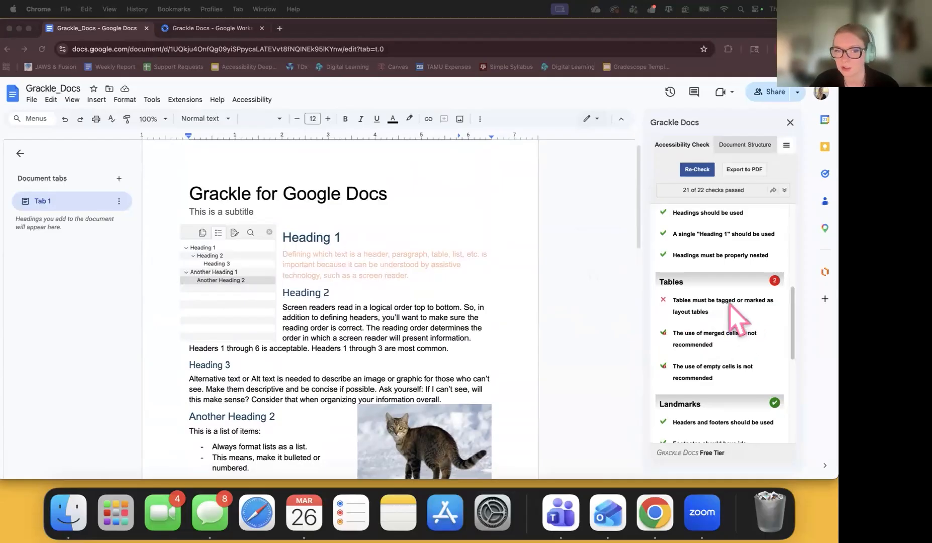
scroll(516, 317, "down", 4)
scroll(523, 332, "down", 12)
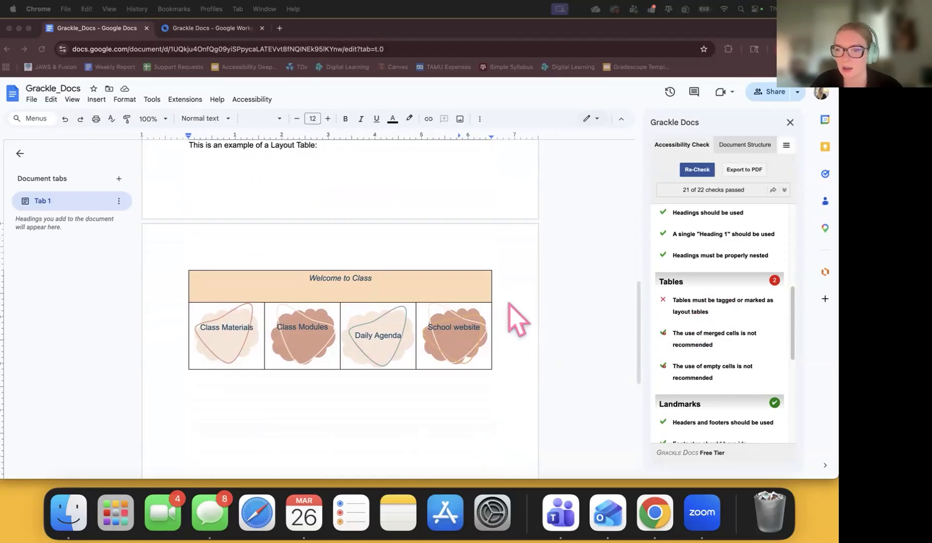
scroll(547, 323, "down", 1)
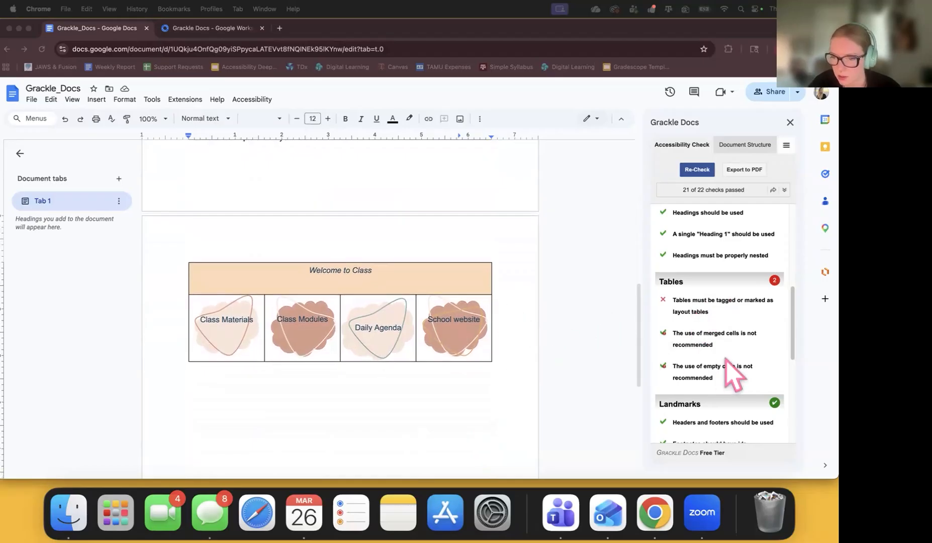